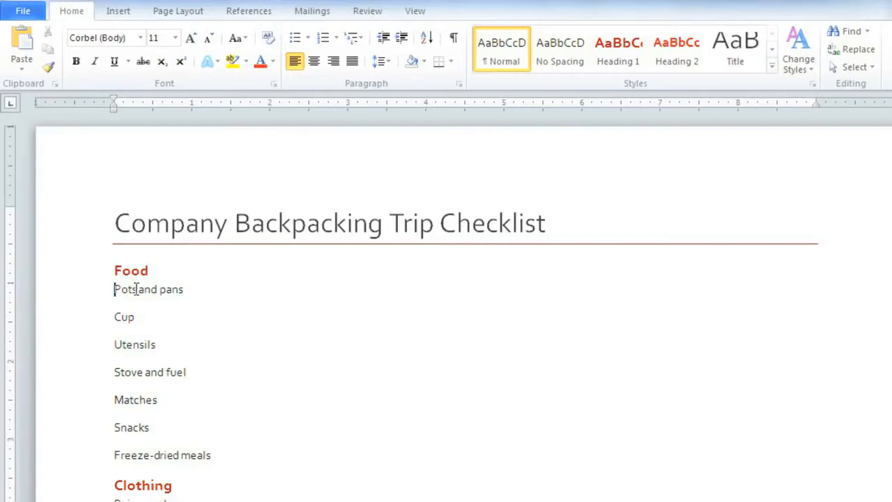
Format the items under the Food heading as a bulleted list with the four-diamond bullet style
left_click_drag(113, 290, 286, 454)
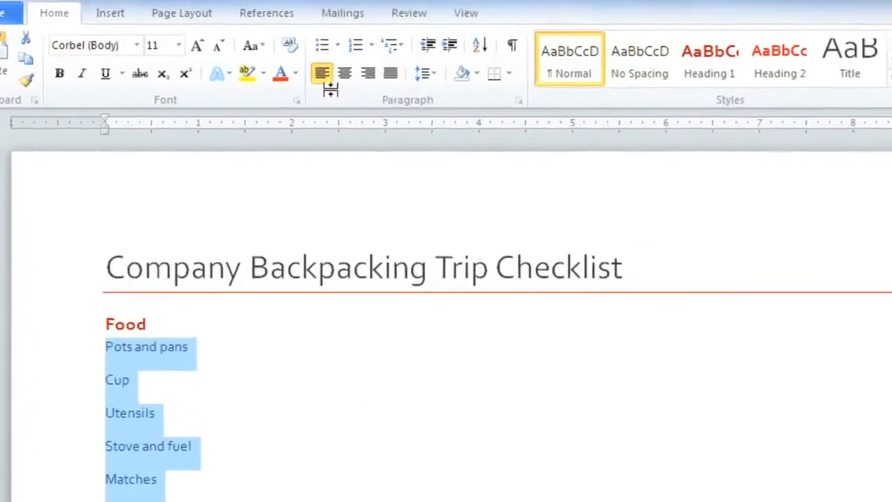
left_click(325, 50)
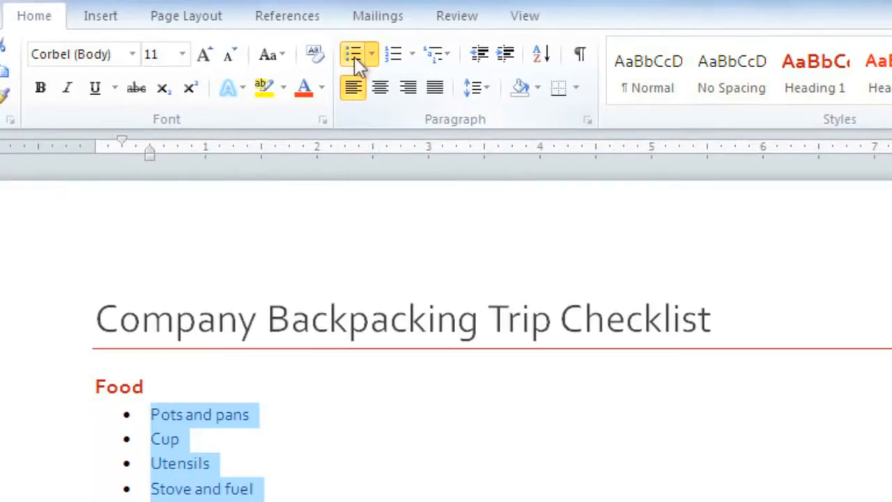
left_click(355, 59)
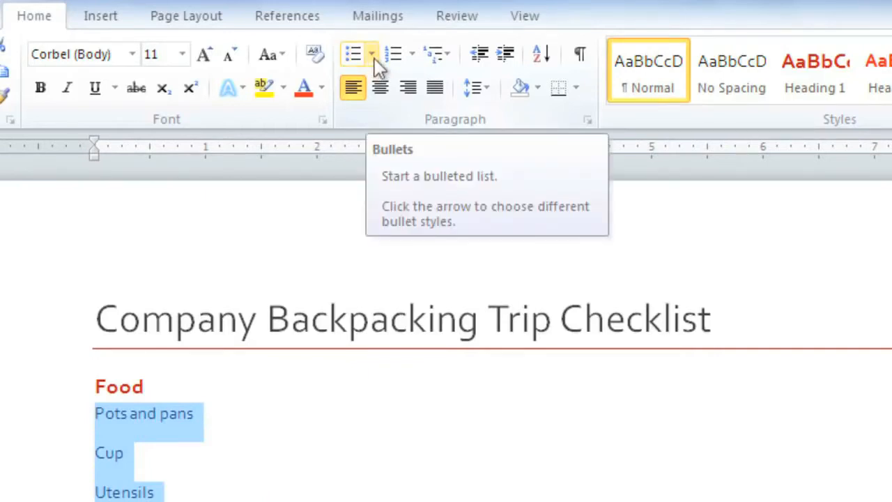
left_click(372, 55)
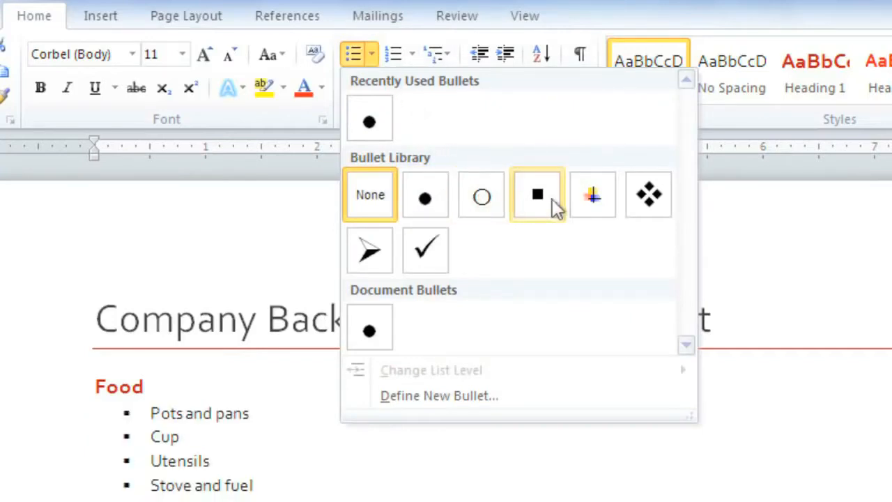
left_click(642, 209)
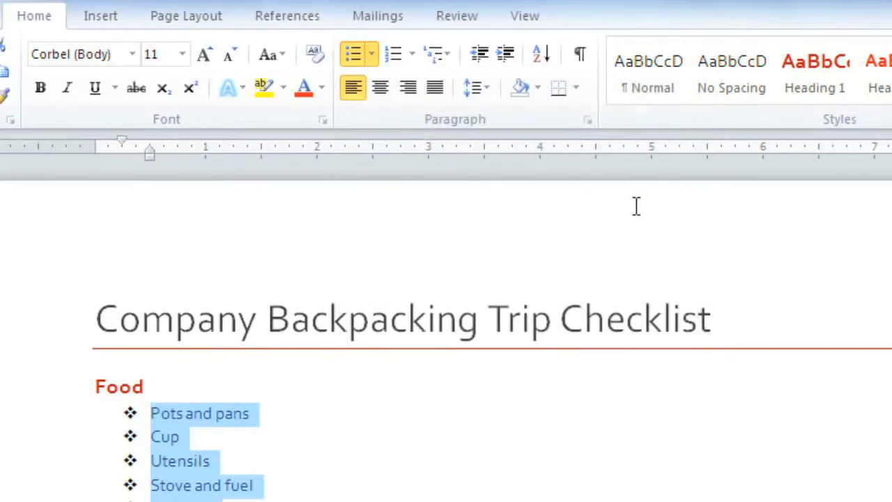
Convert the Food items to a numbered list in the 1) 2) 3) format
left_click(413, 55)
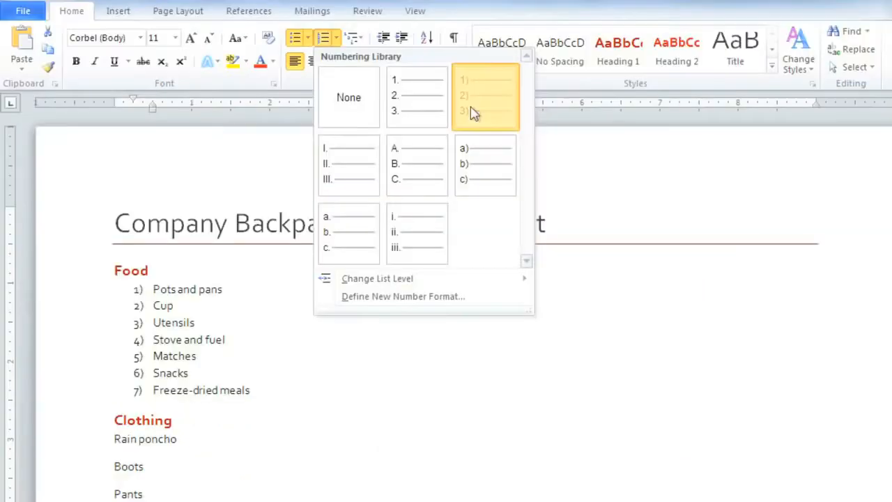
left_click(596, 158)
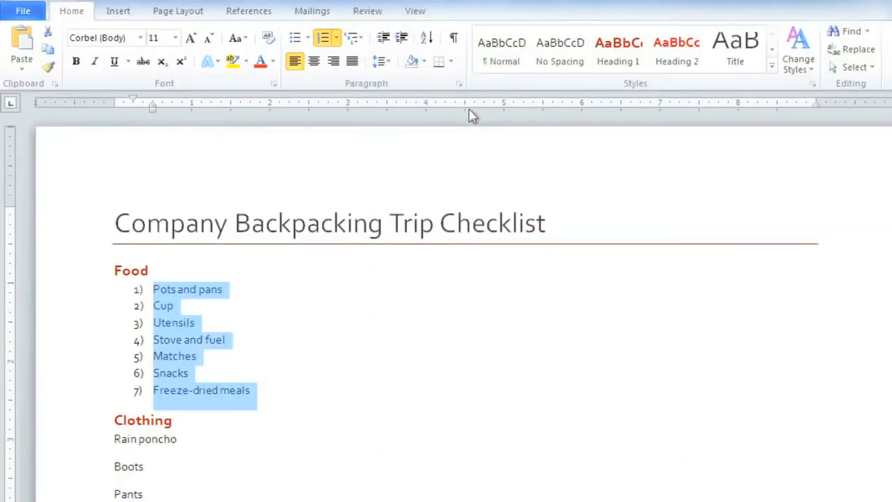
Define a new bullet for the Food items using the hollow square symbol from Wingdings, character code 168
left_click(308, 39)
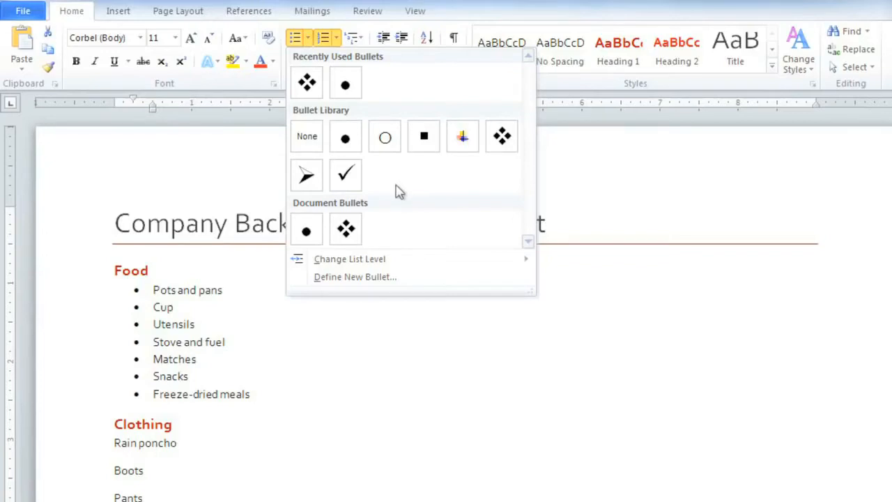
left_click(362, 281)
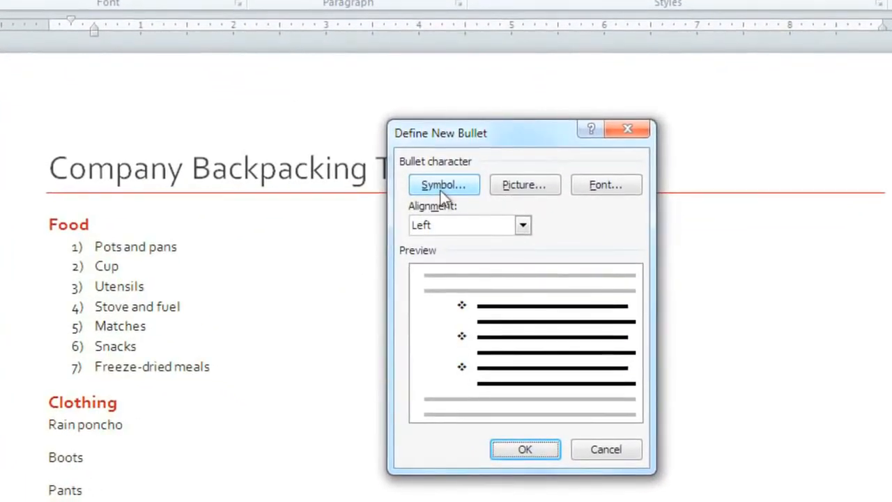
left_click(440, 193)
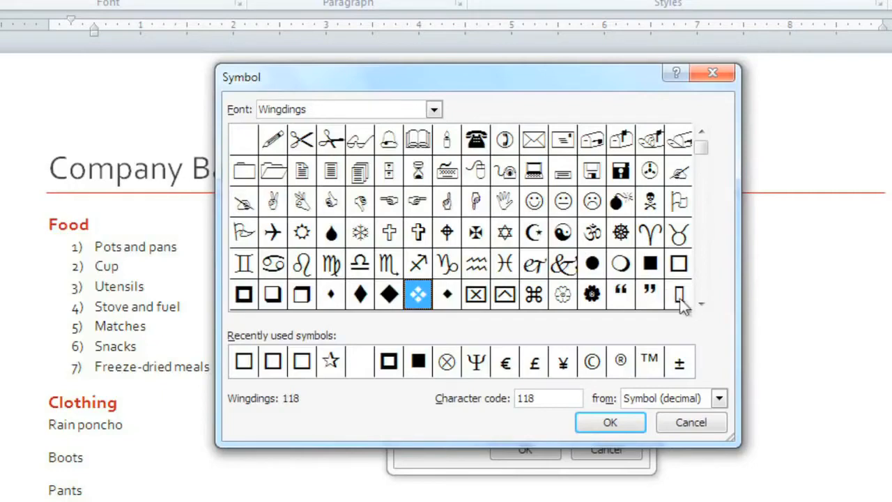
left_click(701, 304)
left_click(701, 304)
left_click(701, 304)
left_click(700, 305)
left_click(700, 304)
left_click(700, 305)
left_click(700, 304)
left_click(701, 304)
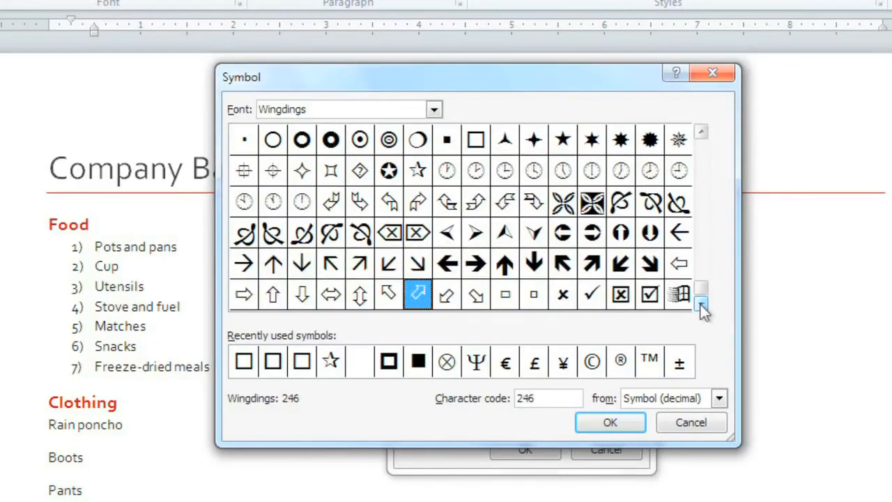
left_click(434, 111)
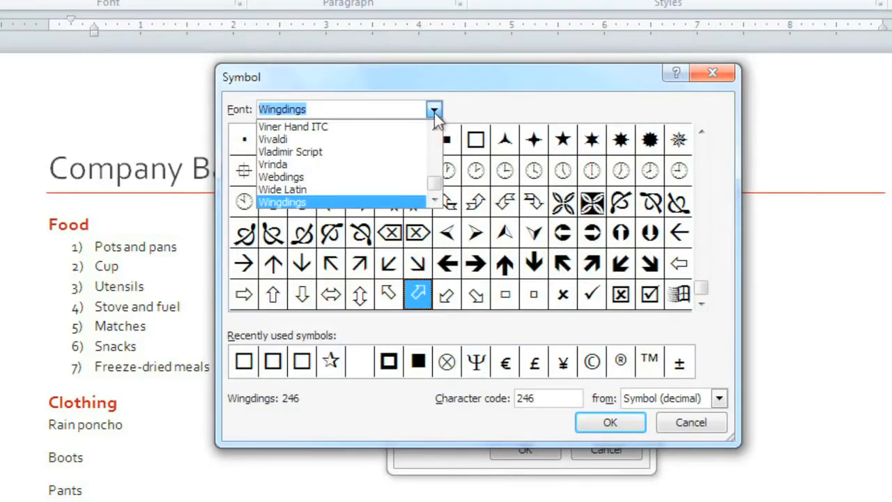
left_click(434, 113)
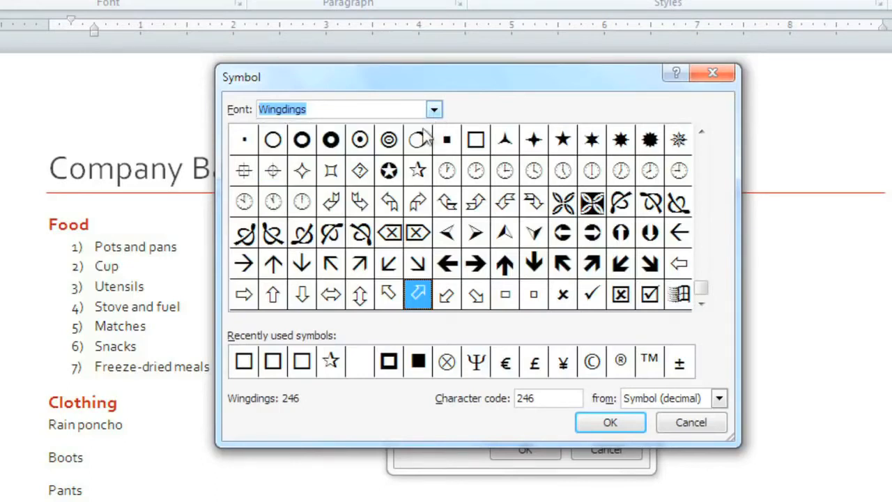
left_click(478, 143)
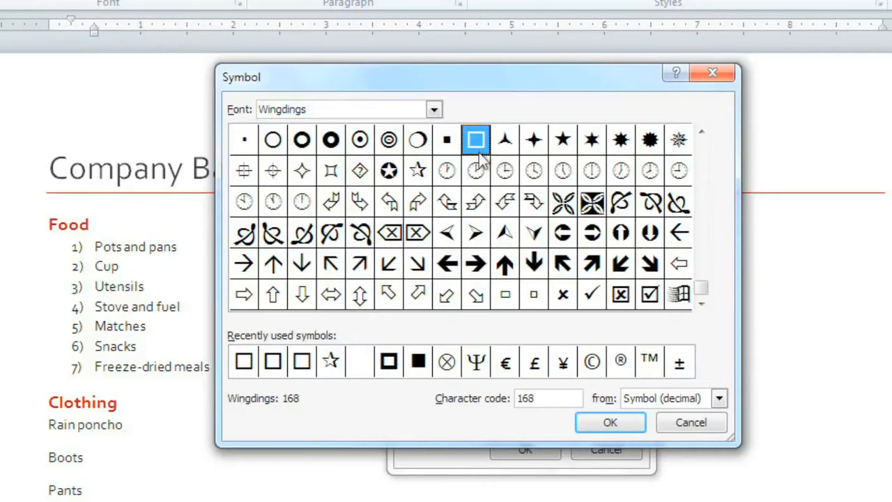
left_click(608, 426)
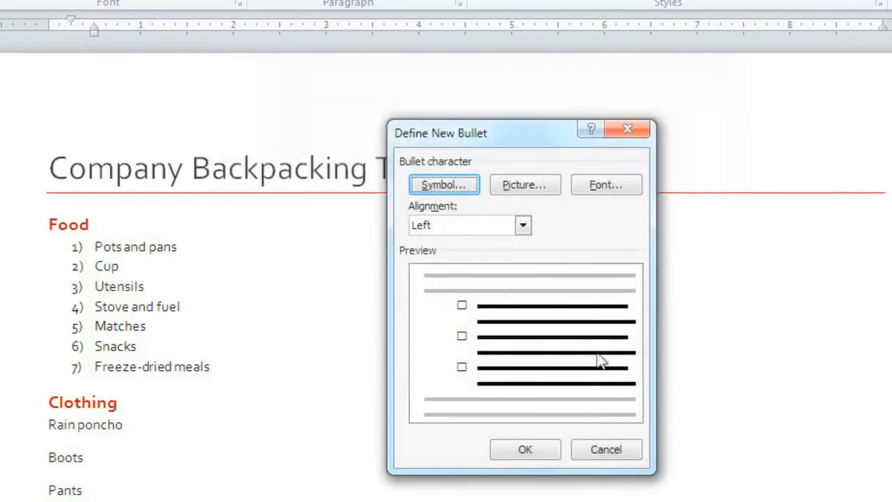
Set the new bullet's font color to a dark red theme shade and apply the bullet to the Food items
left_click(603, 191)
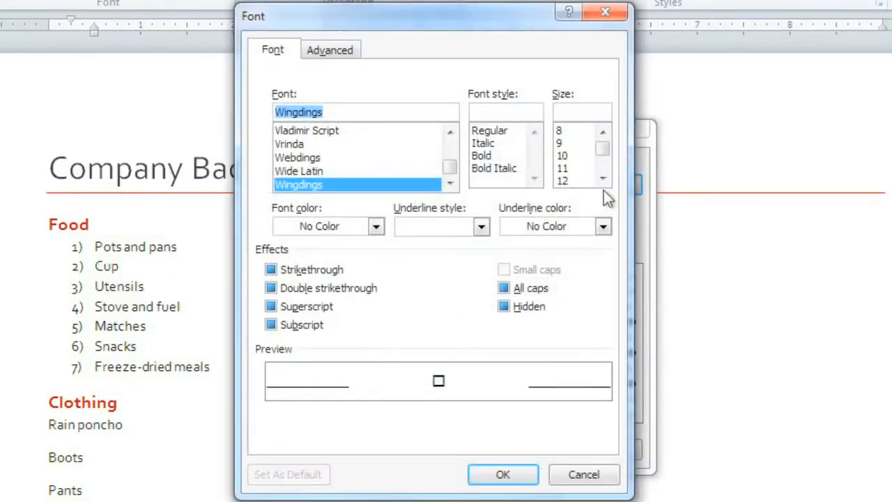
left_click(324, 230)
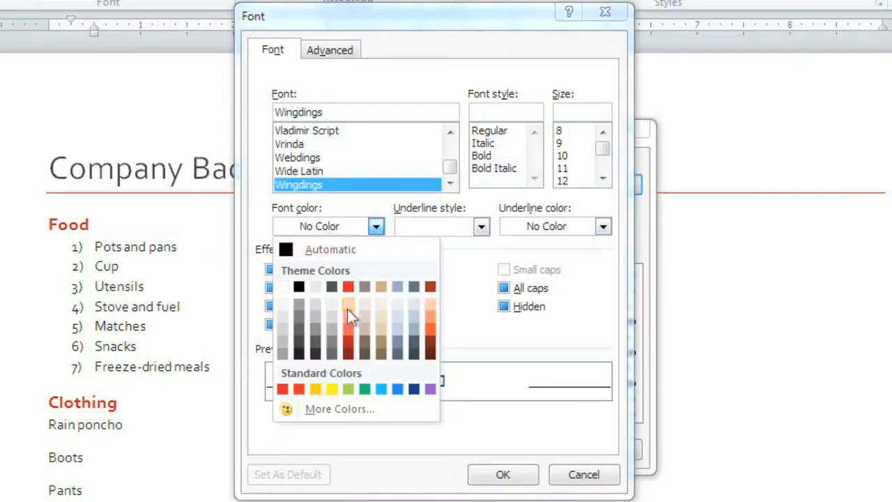
left_click(349, 344)
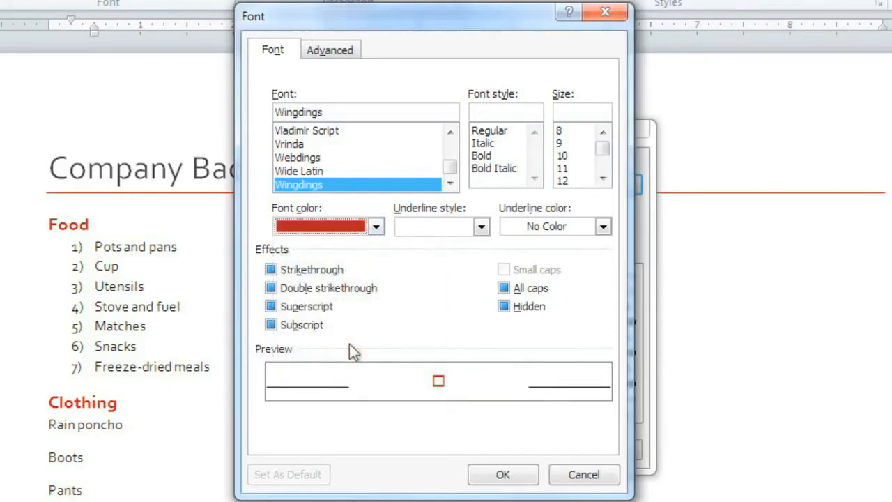
left_click(481, 474)
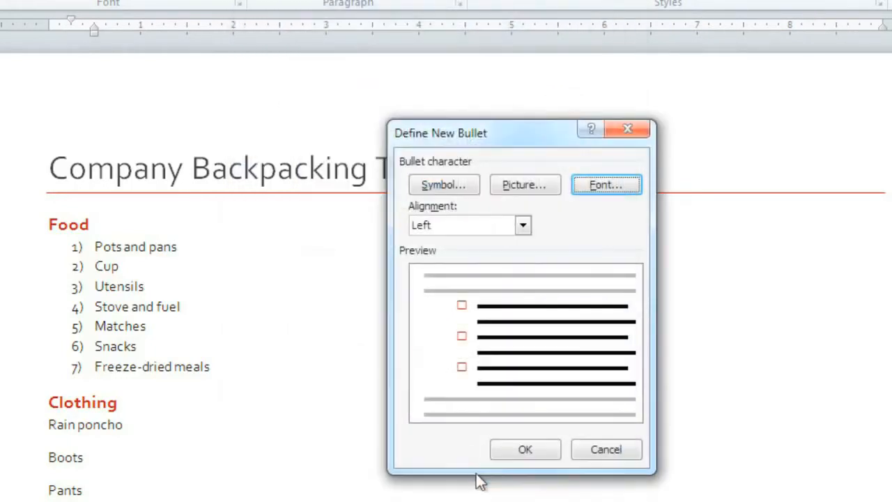
left_click(504, 452)
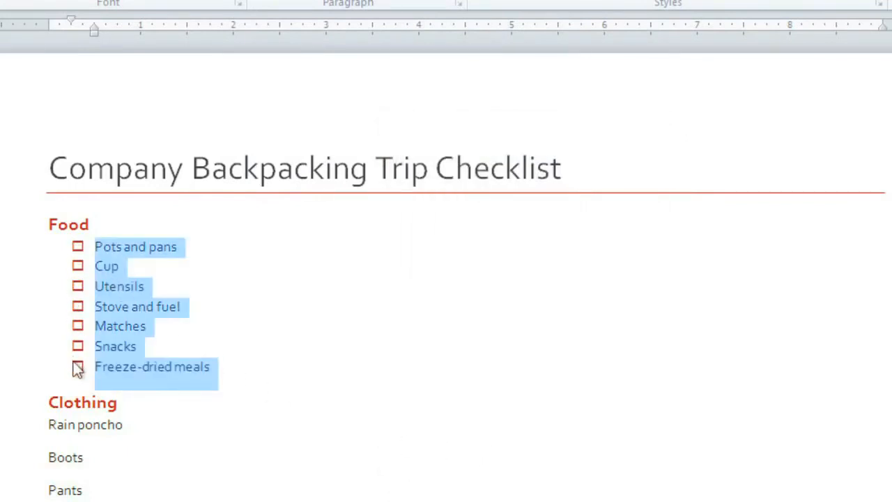
Apply the red hollow square bullet to the Clothing items, and select the items under the Water heading
scroll(75, 364, "down", 4)
left_click_drag(46, 285, 130, 478)
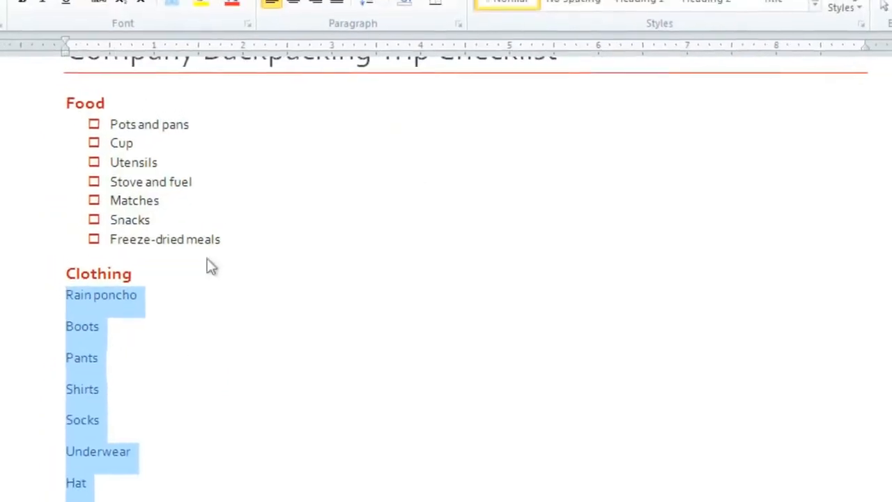
left_click(307, 39)
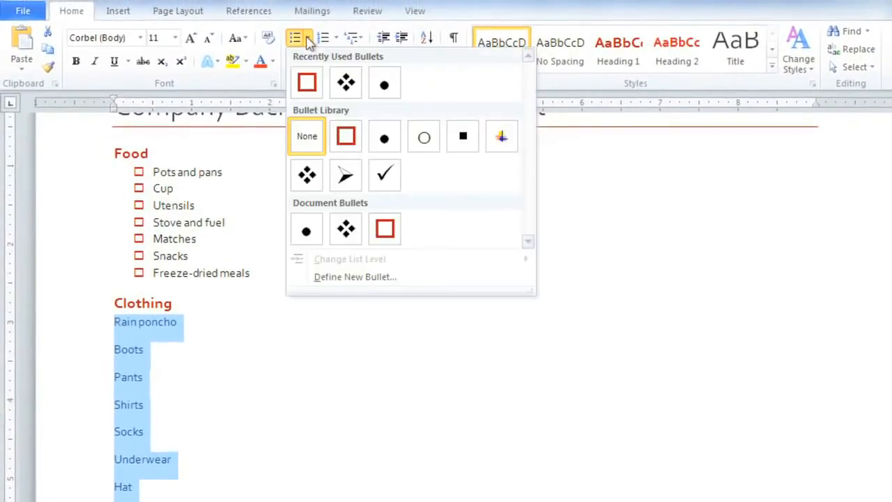
left_click(307, 84)
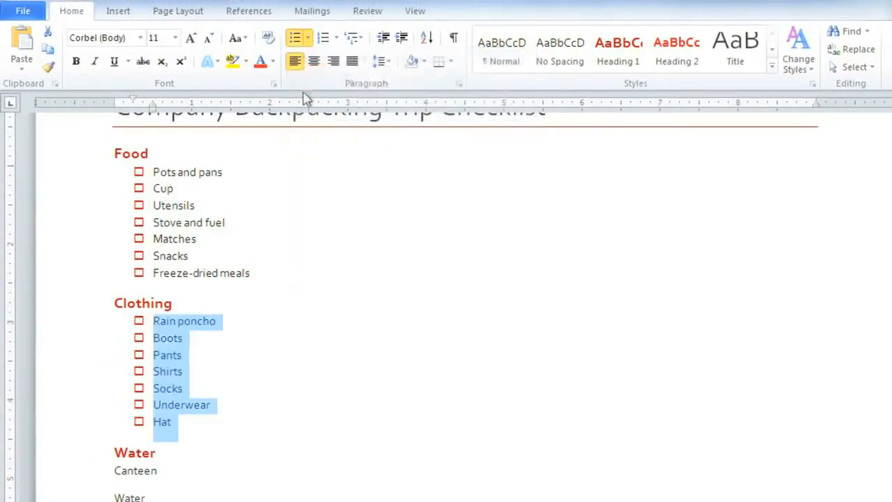
scroll(215, 383, "down", 2)
left_click_drag(115, 392, 193, 453)
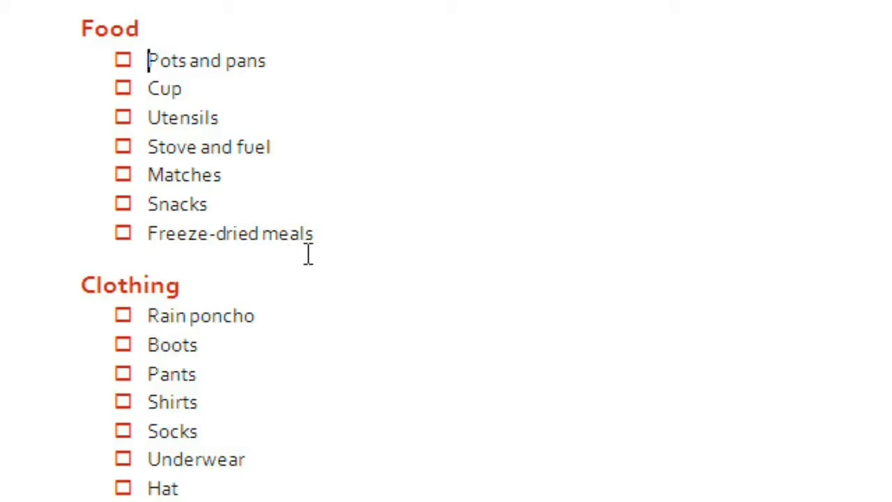
Add Friday, Saturday and Sunday as second-level items beneath Freeze-dried meals in the Food list
left_click(324, 235)
key("Return")
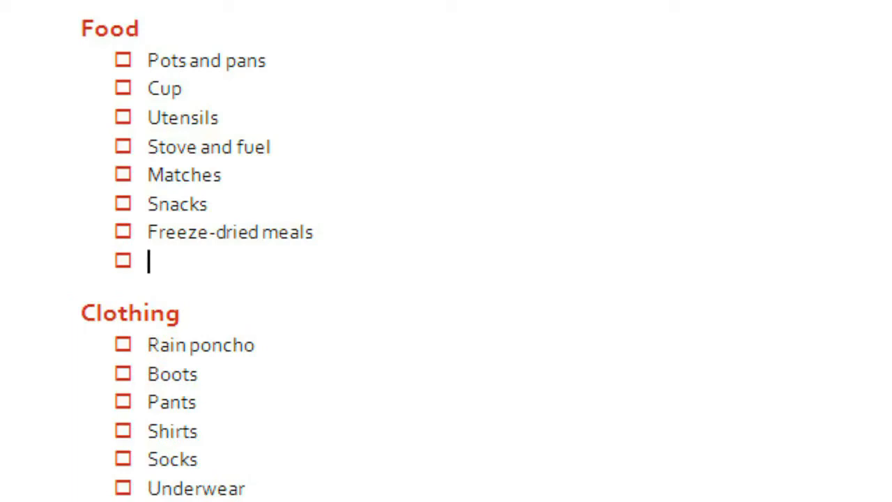
key("Tab")
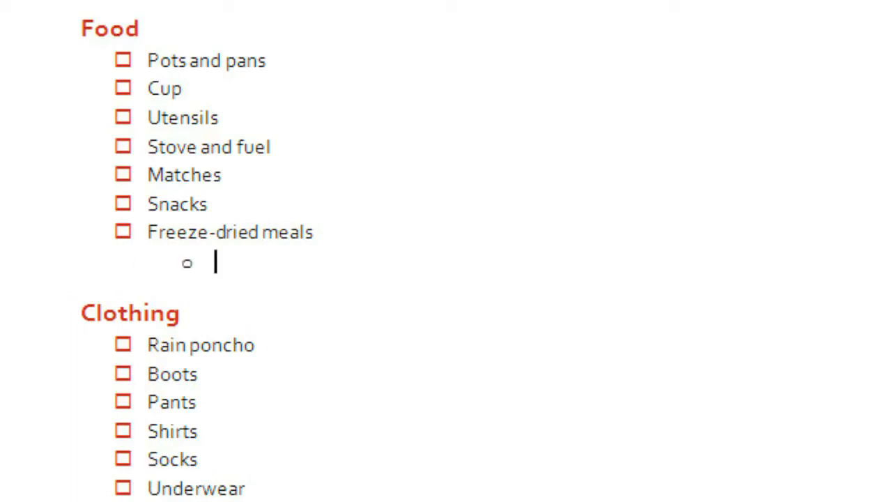
type("Friday")
key("Return")
type("Saturday")
key("Return")
type("Sunday")
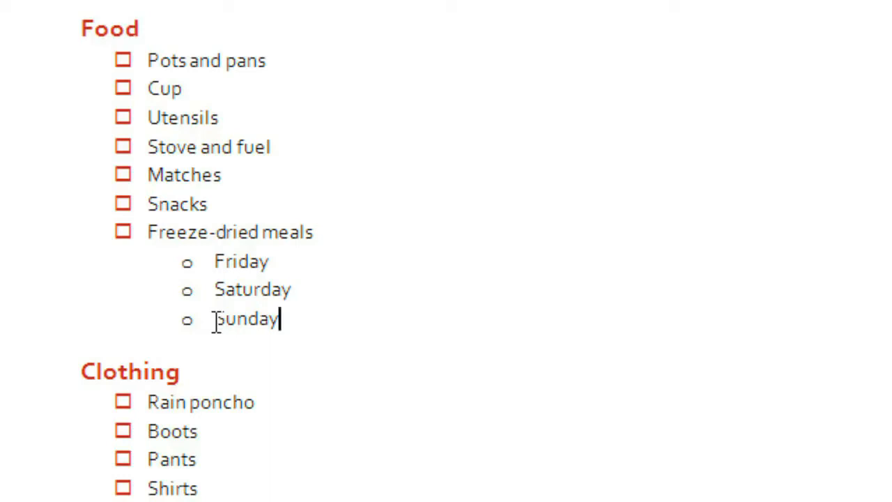
Add Dinner as a third-level item beneath Friday
left_click(311, 266)
key("Return")
key("Tab")
type("Dinner")
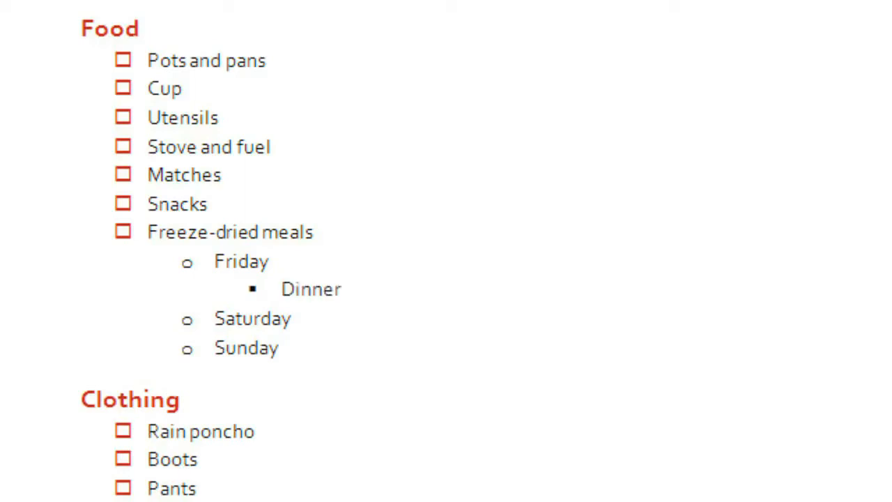
Add Breakfast, Lunch and Dinner as third-level items beneath Saturday
key("Down")
key("Return")
key("Tab")
type("Breakfast")
key("Return")
type("Lunc")
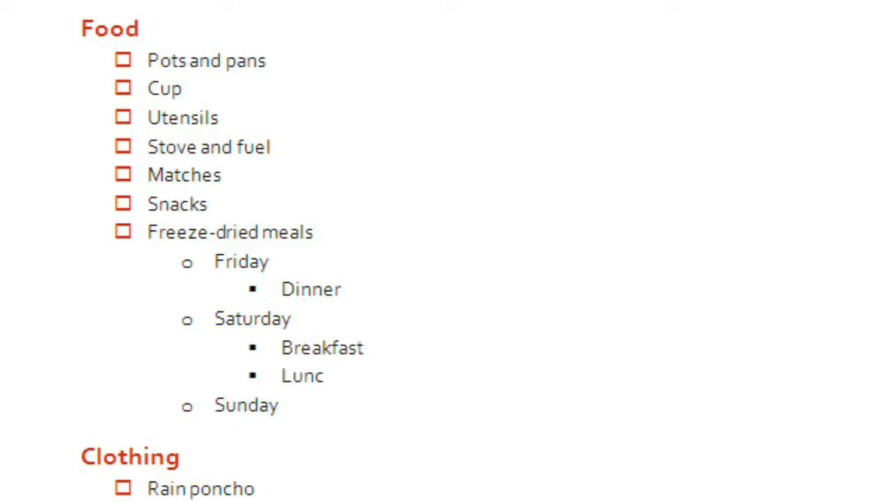
type("h")
key("Return")
type("Dinn")
Add Breakfast as a third-level item beneath Sunday
left_click(279, 434)
key("Return")
key("Tab")
type("Breakfast")
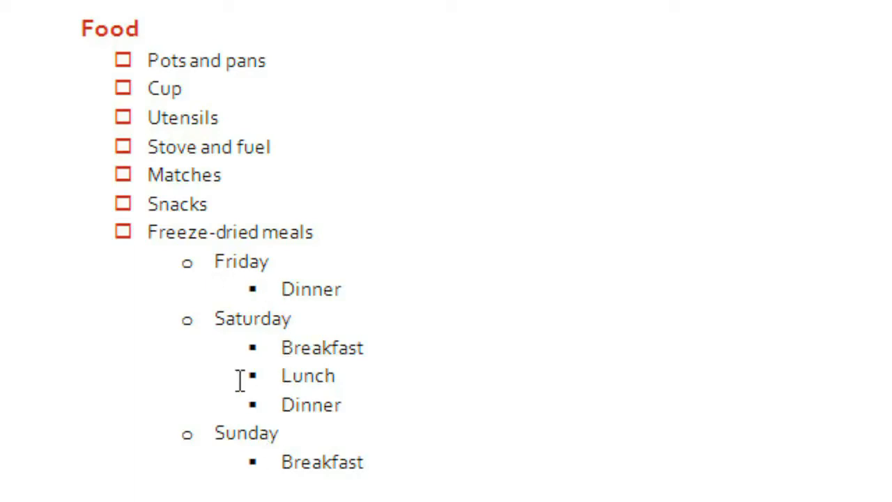
Try the 1) a) i) multilevel list format on Freeze-dried meals and its subitems, and undo it
left_click_drag(148, 232, 416, 465)
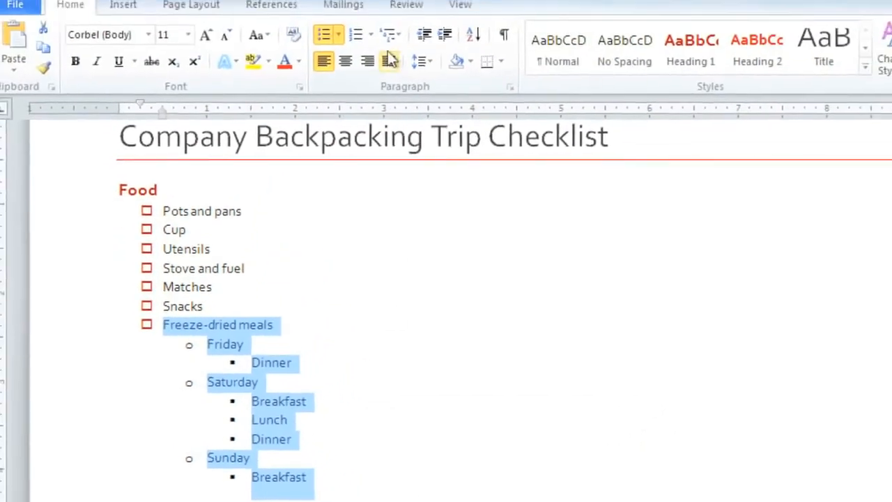
left_click(389, 36)
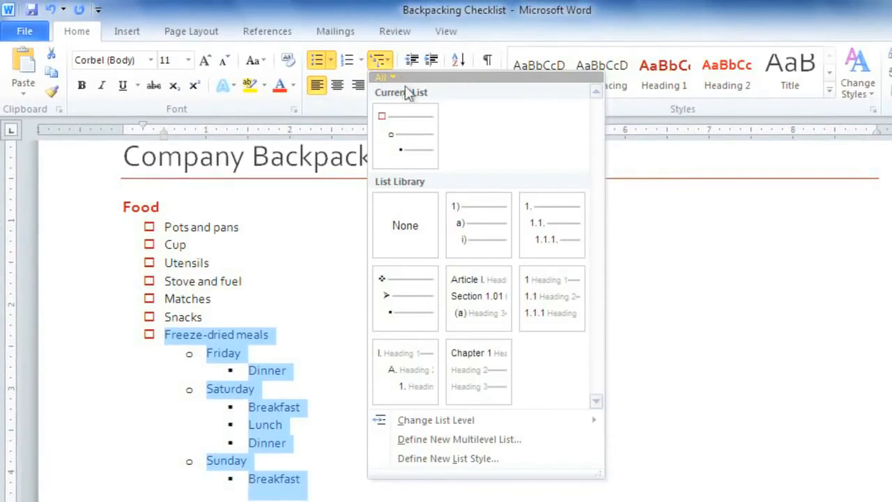
left_click(461, 227)
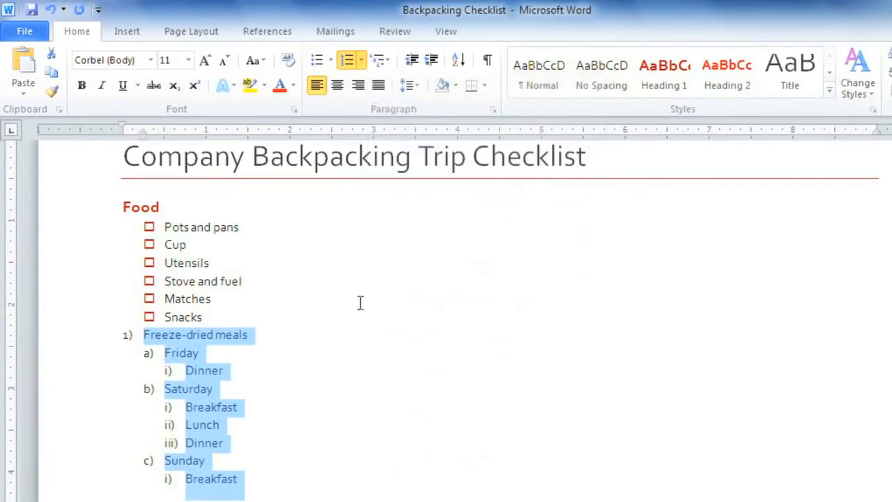
left_click(328, 358)
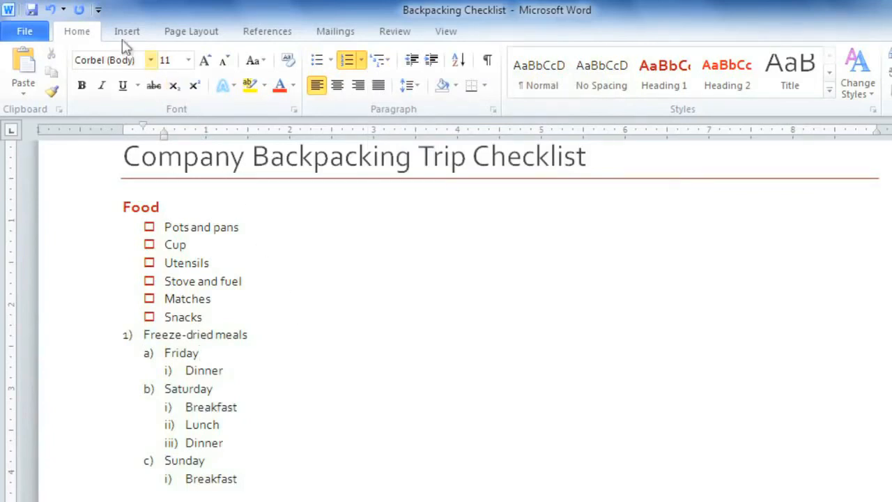
left_click(51, 10)
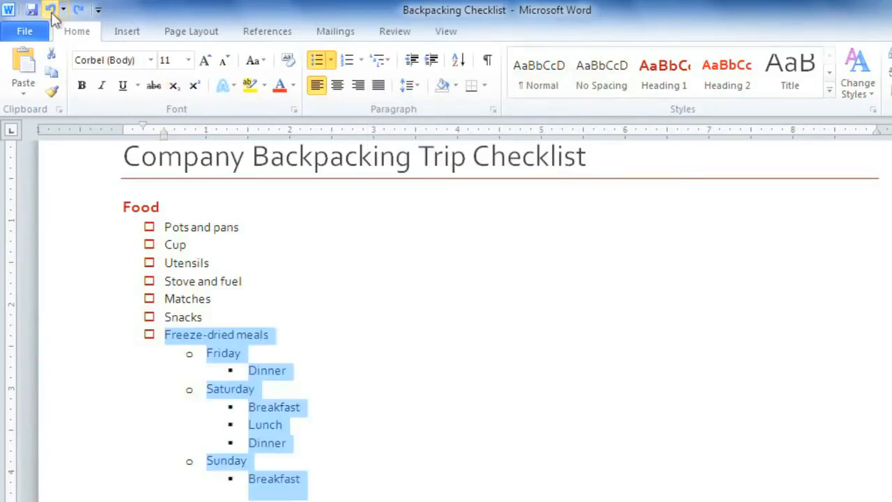
Change the third-level meal bullets beneath the days to the red hollow square
left_click(260, 375)
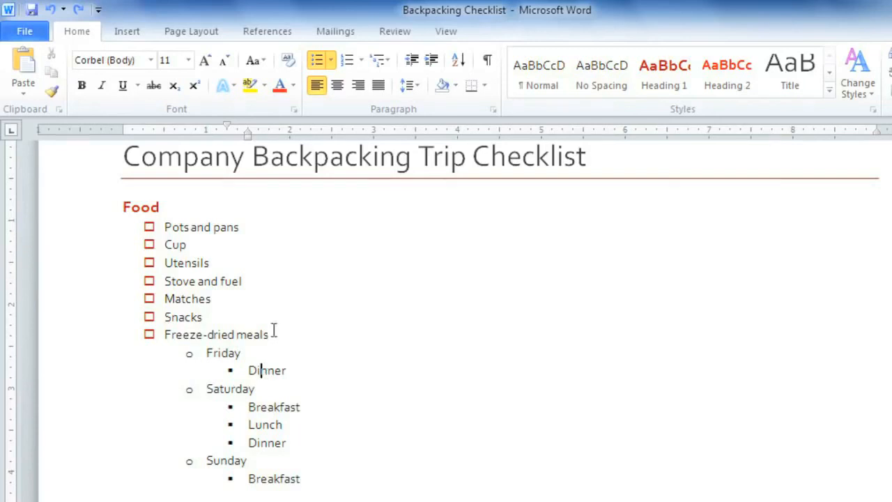
left_click(332, 61)
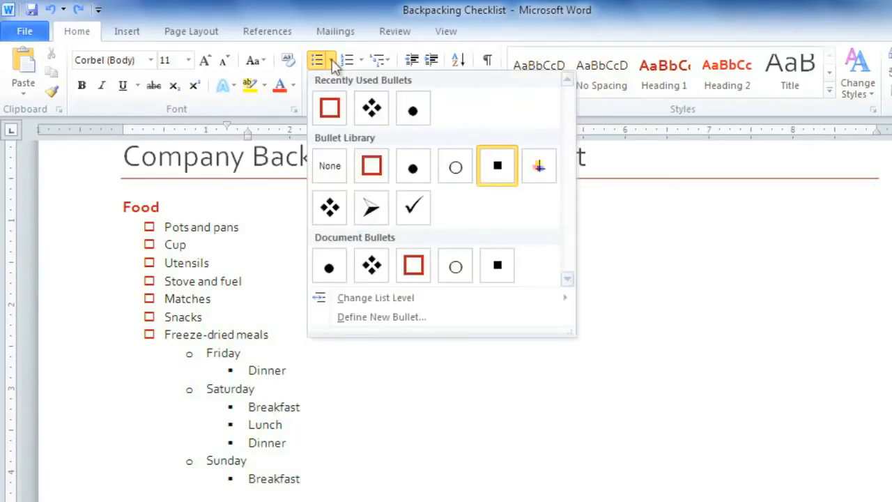
left_click(330, 109)
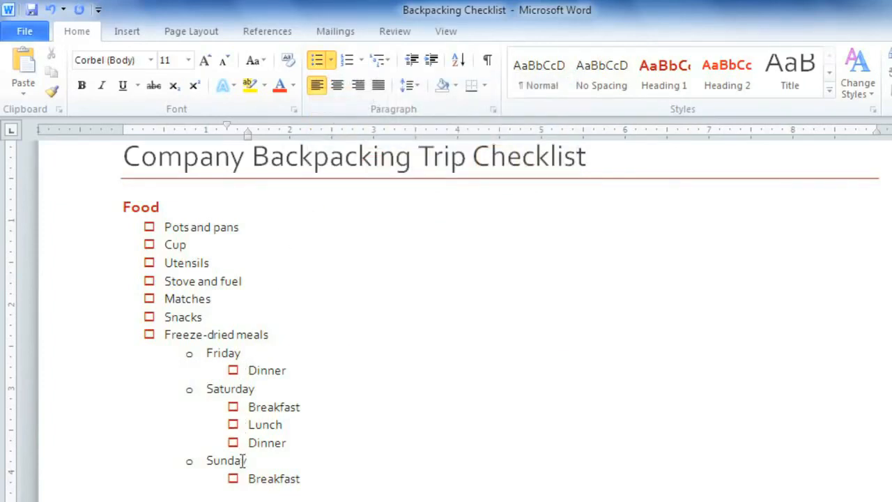
Place the cursor in the Friday item of the Freeze-dried meals sublist
left_click(216, 355)
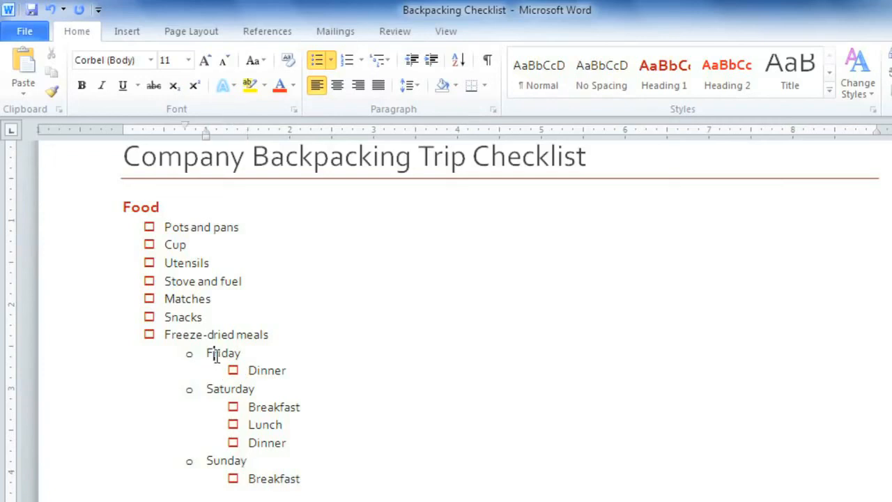